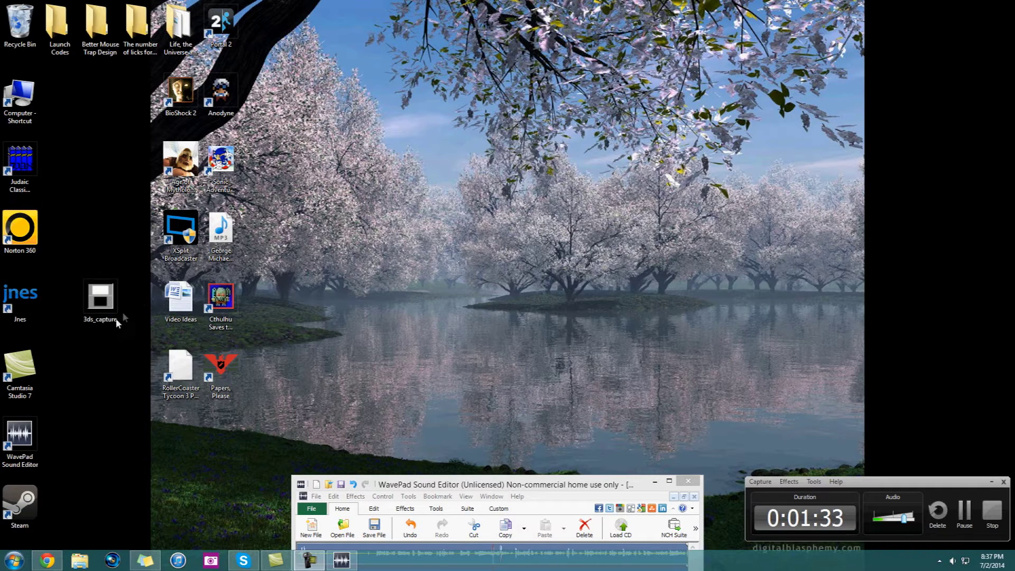
Launch 3ds_capture from the desktop and set its volume slider slightly below the midpoint.
{"action": "left_click", "coordinate": [59, 355]}
{"action": "double_click", "coordinate": [88, 301]}
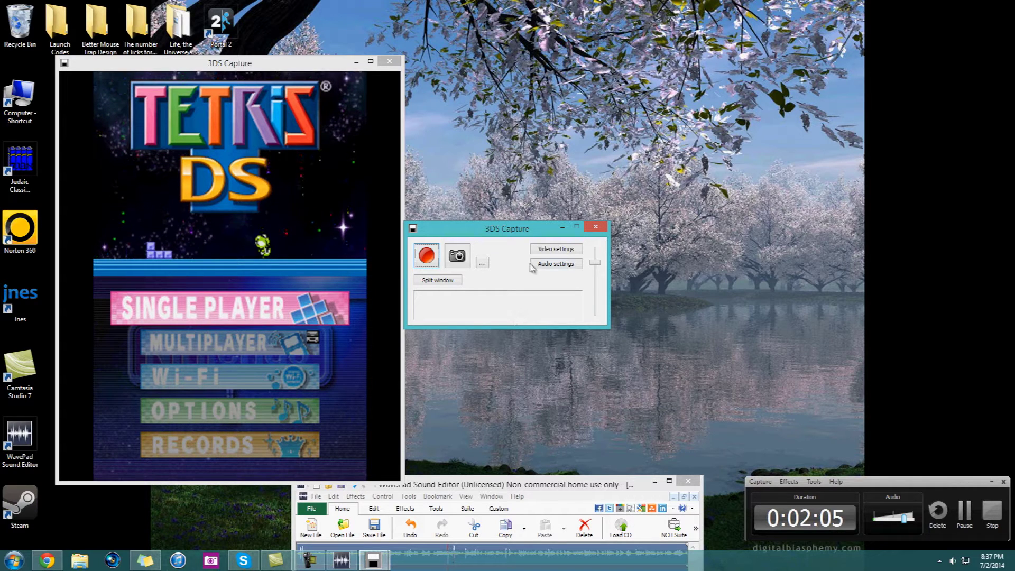
{"action": "left_click_drag", "start_coordinate": [595, 262], "coordinate": [596, 313]}
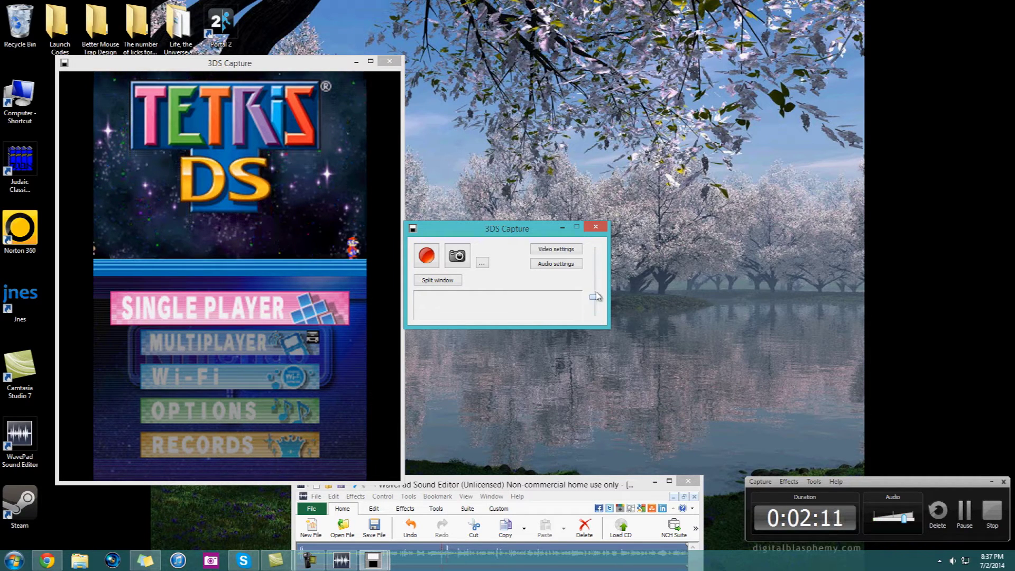
{"action": "left_click_drag", "start_coordinate": [597, 313], "coordinate": [595, 274]}
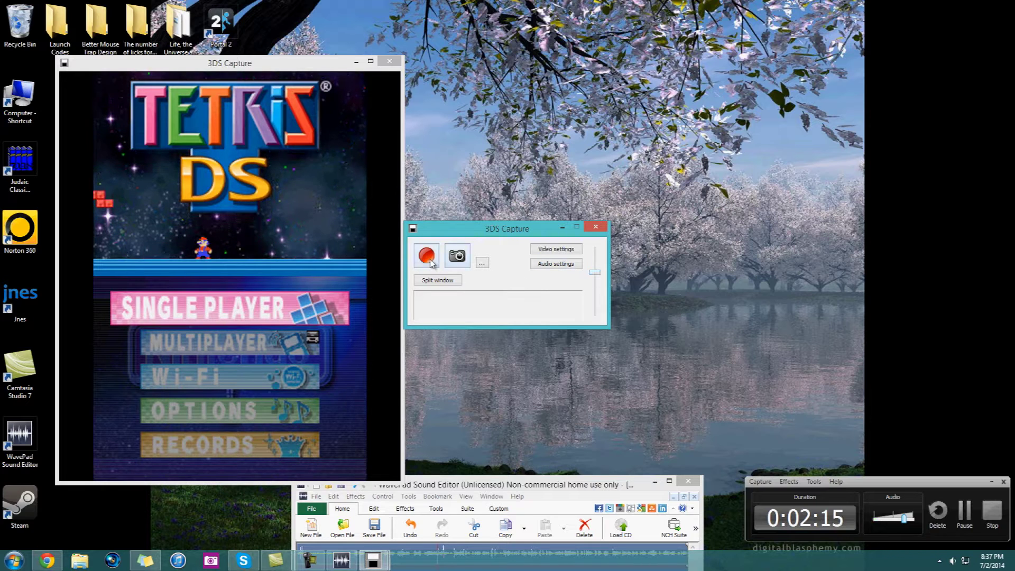
Check the folder where recordings are saved and leave the folder chooser without changing it.
{"action": "left_click", "coordinate": [482, 263]}
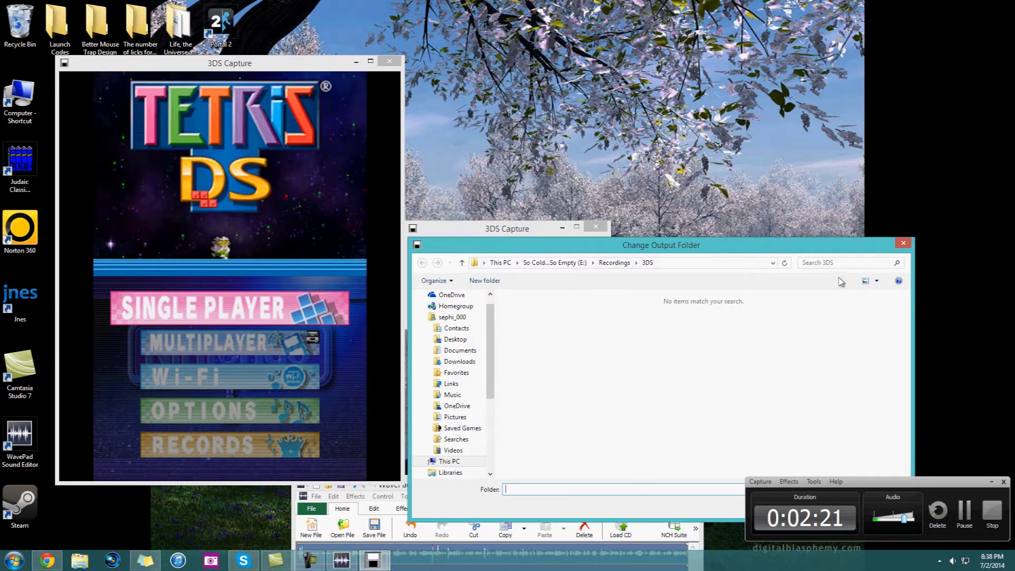
{"action": "left_click", "coordinate": [902, 243]}
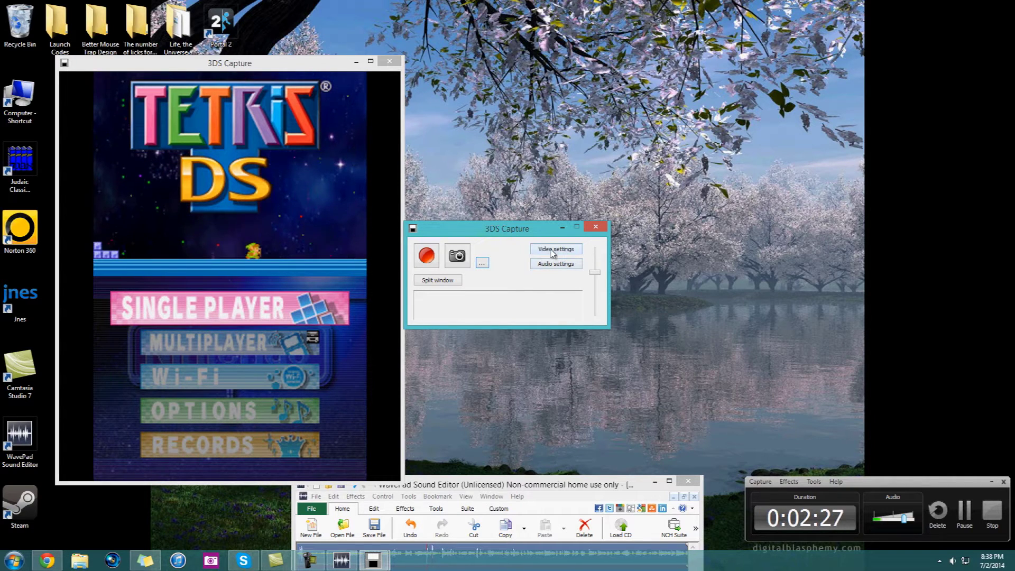
Split the game view into separate top and bottom screen windows, move the bottom one, and rejoin them.
{"action": "left_click", "coordinate": [437, 279]}
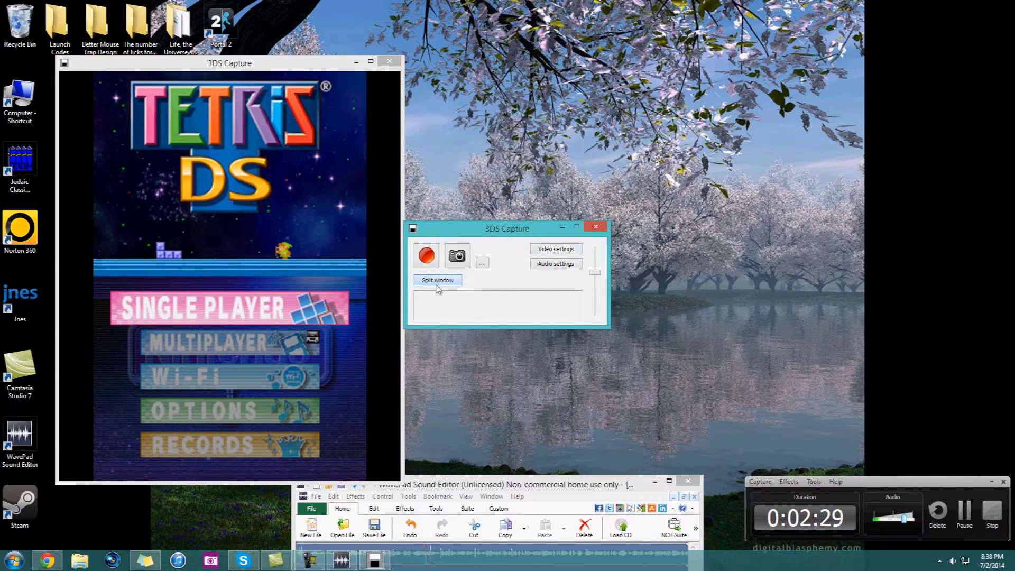
{"action": "left_click_drag", "start_coordinate": [165, 91], "coordinate": [240, 266]}
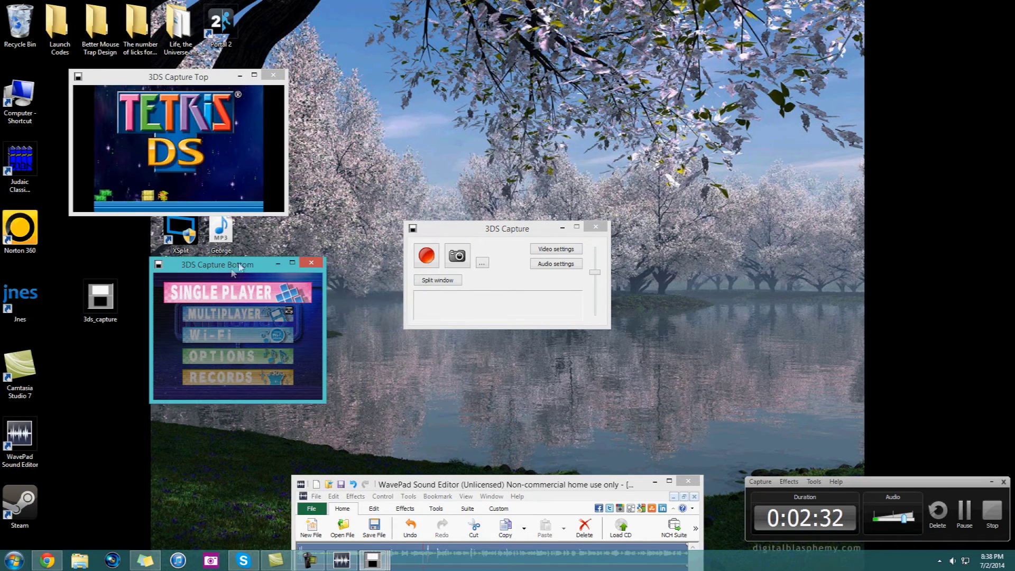
{"action": "left_click", "coordinate": [431, 282]}
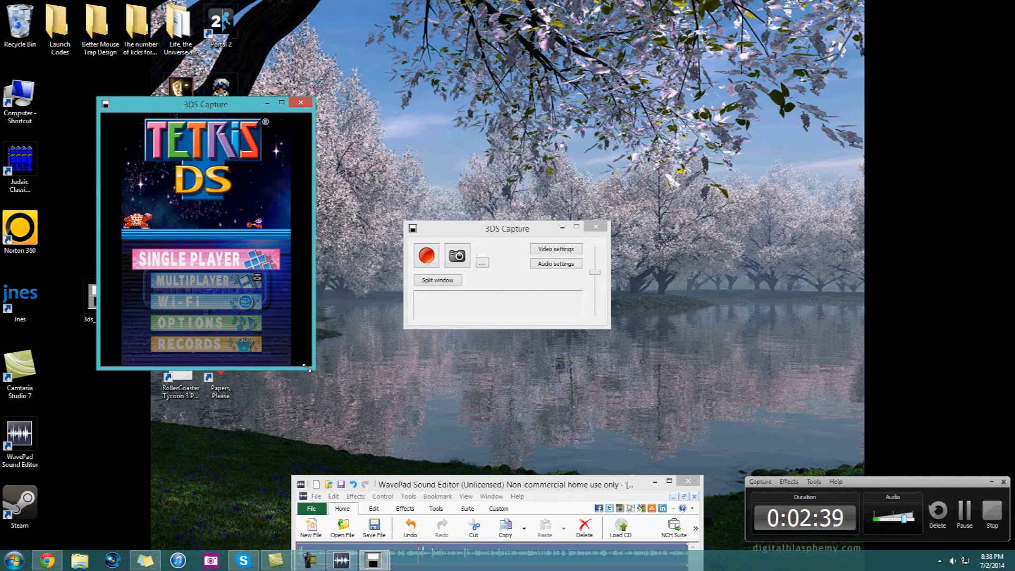
Enlarge the game preview window and move the 3DS Capture control window clear of it.
{"action": "left_click_drag", "start_coordinate": [306, 365], "coordinate": [454, 537]}
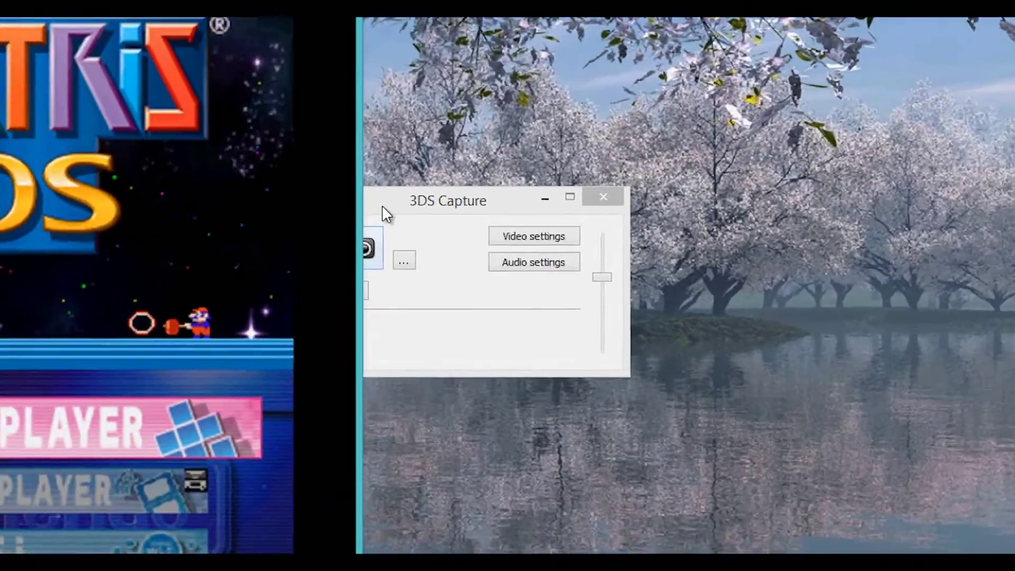
{"action": "left_click_drag", "start_coordinate": [444, 220], "coordinate": [548, 228]}
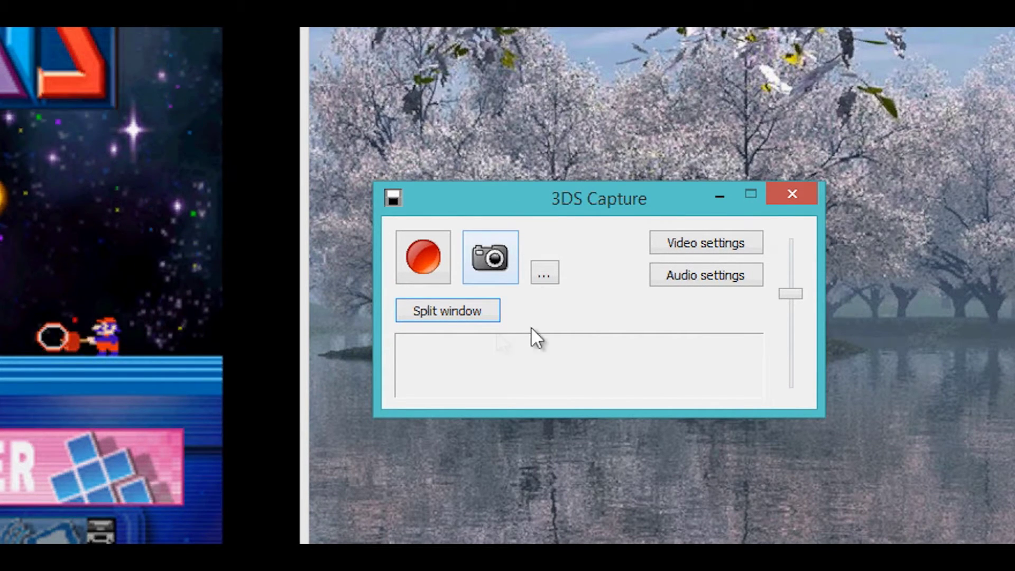
Review the video settings, including the codec choices and the Microsoft Video 1 compressor configuration, and accept them as they are.
{"action": "left_click", "coordinate": [678, 243]}
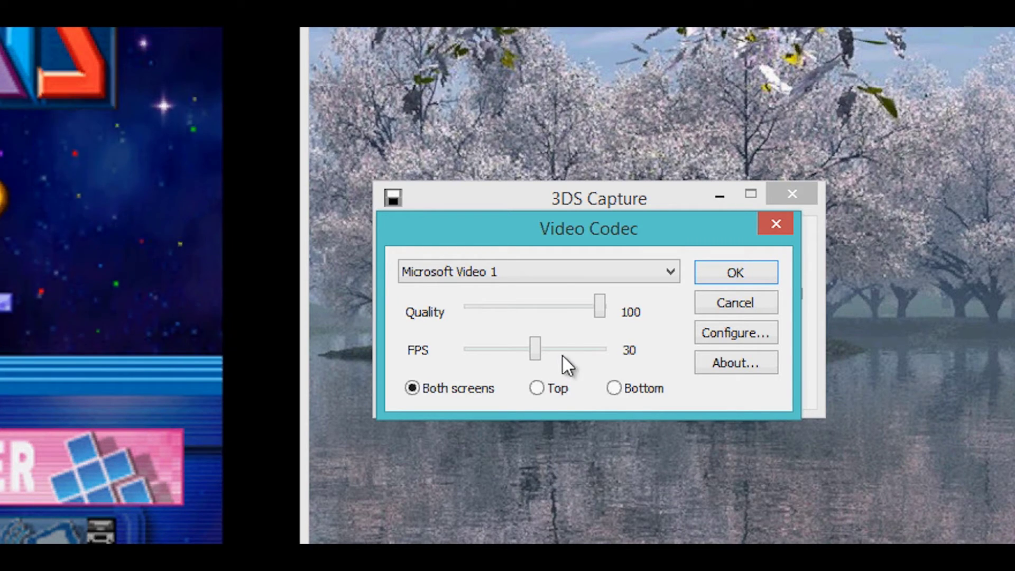
{"action": "left_click", "coordinate": [637, 272]}
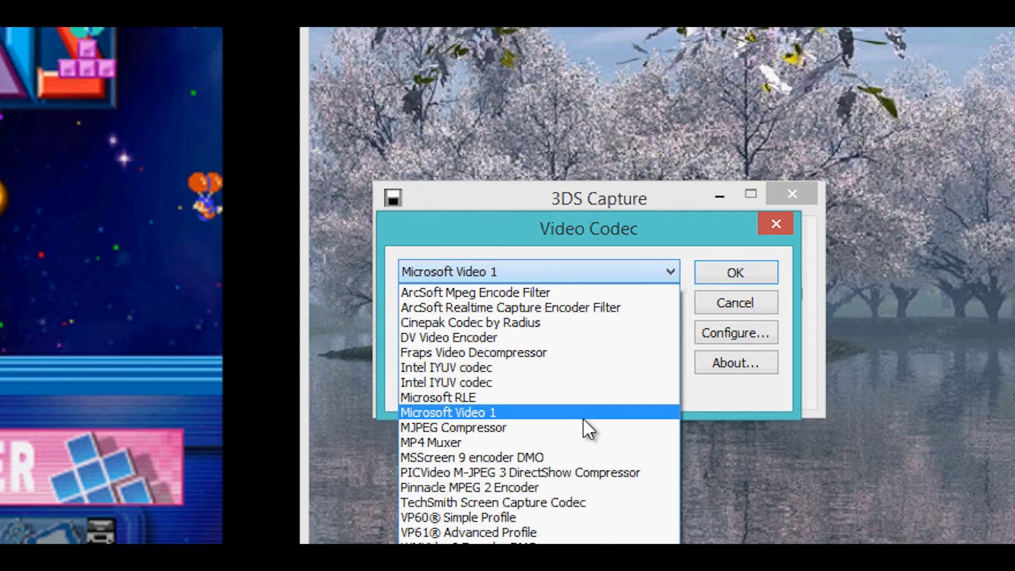
{"action": "left_click", "coordinate": [573, 232]}
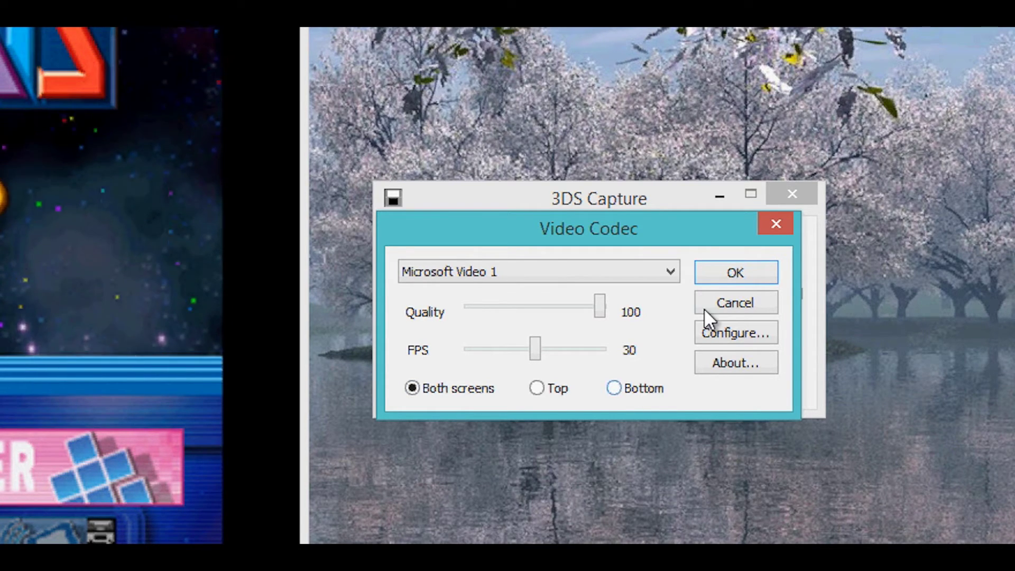
{"action": "left_click", "coordinate": [725, 332]}
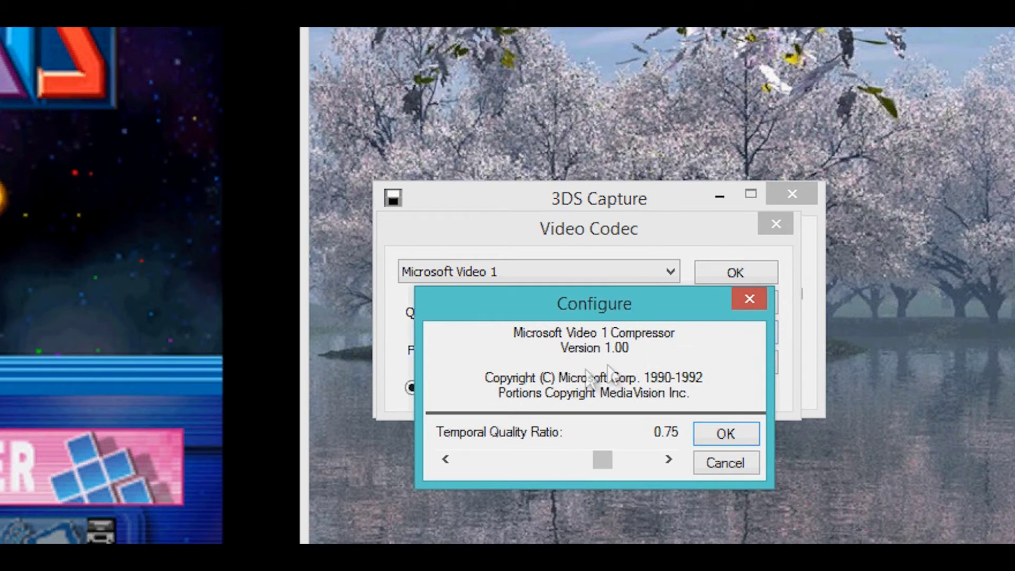
{"action": "left_click", "coordinate": [713, 469]}
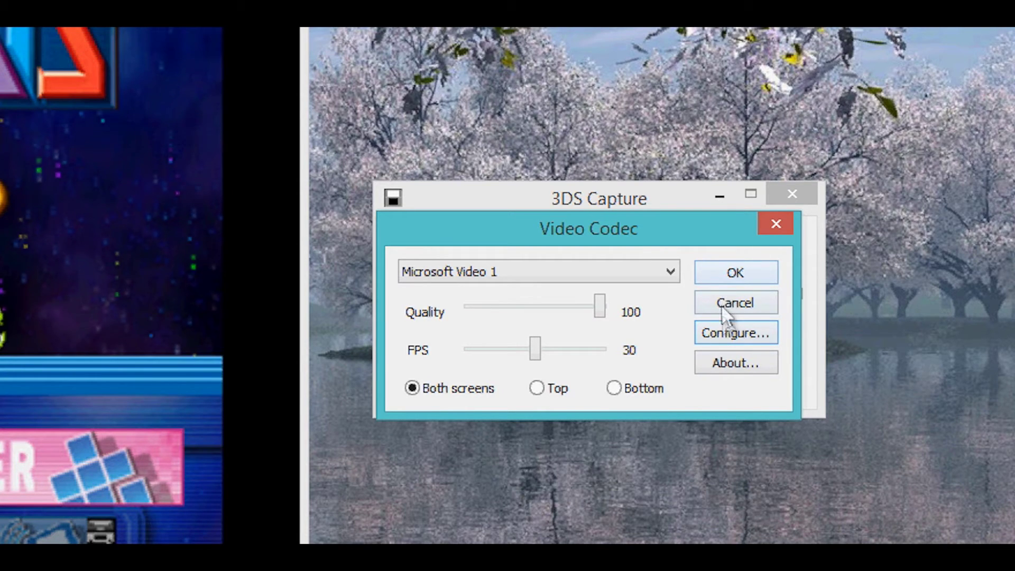
{"action": "left_click", "coordinate": [719, 272]}
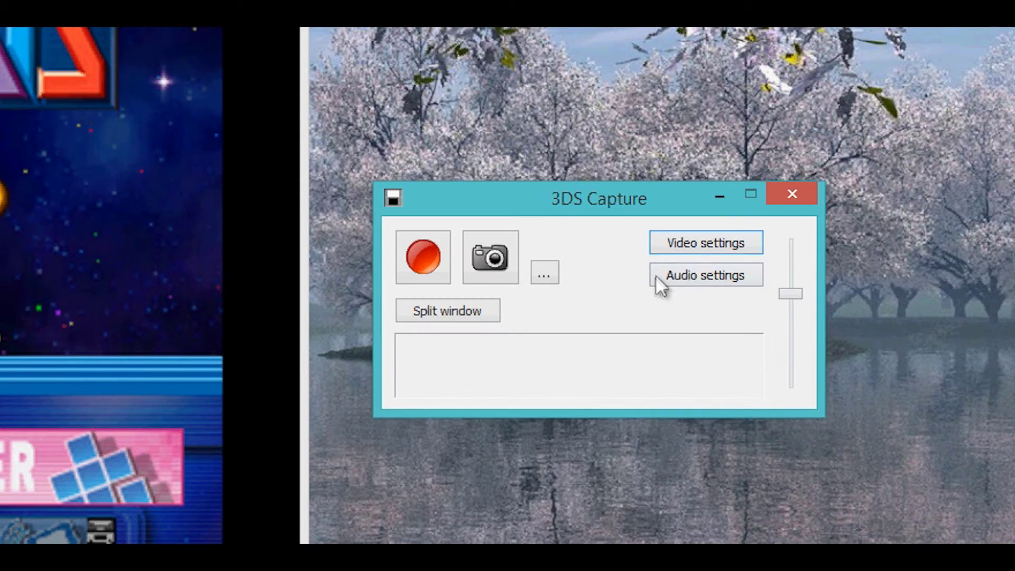
Open the audio settings and examine the available audio sources.
{"action": "left_click", "coordinate": [662, 272]}
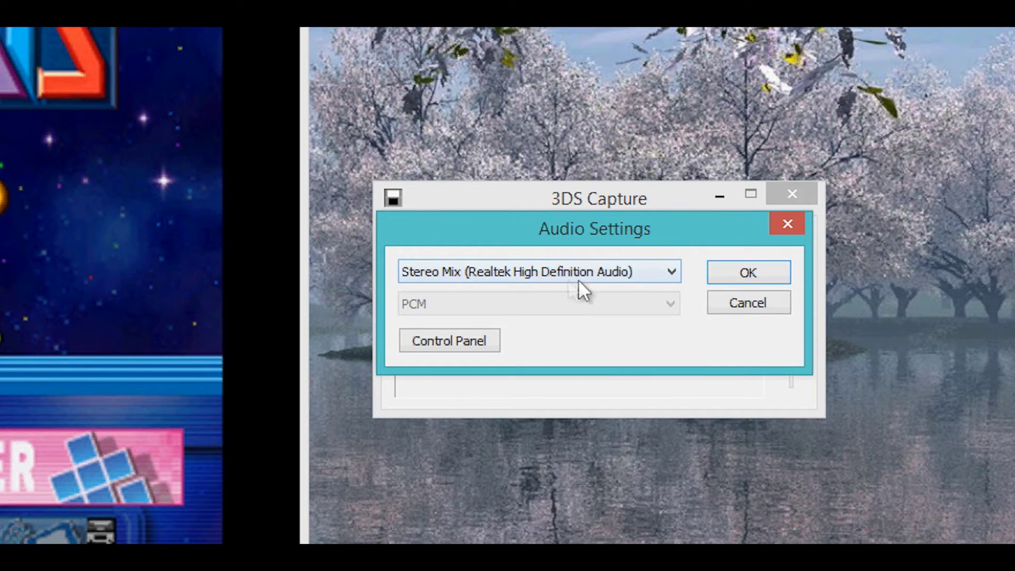
{"action": "left_click", "coordinate": [656, 268]}
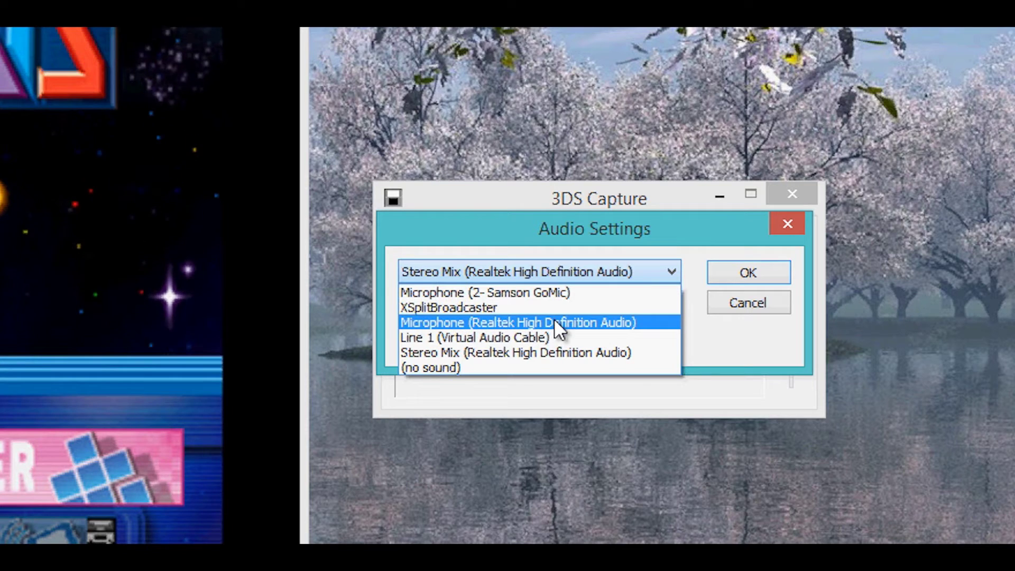
{"action": "left_click", "coordinate": [593, 273]}
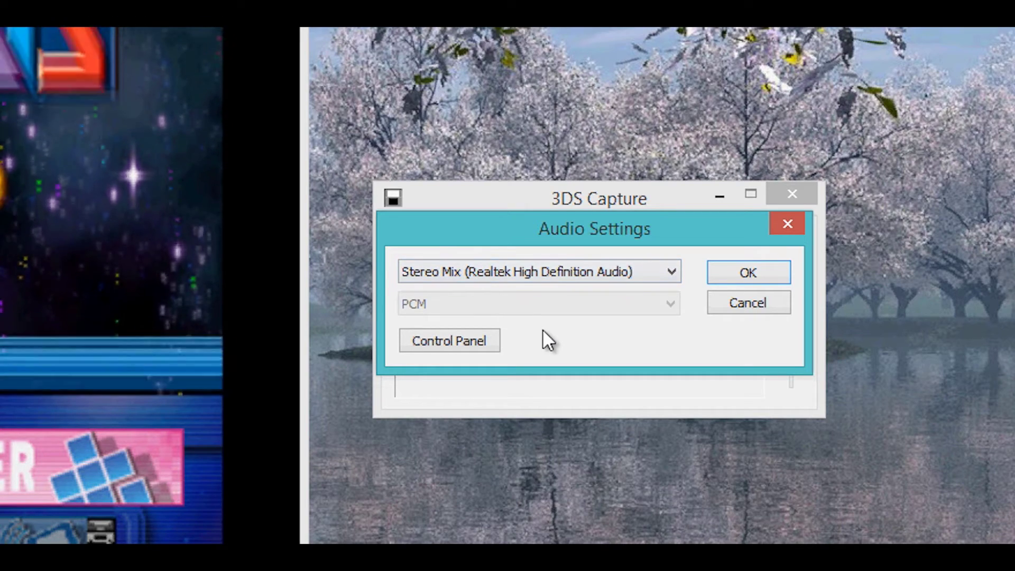
Inspect the Windows recording devices, checking the options for showing disabled devices and for enabling or defaulting Stereo Mix, and close the Sound window.
{"action": "left_click", "coordinate": [452, 349]}
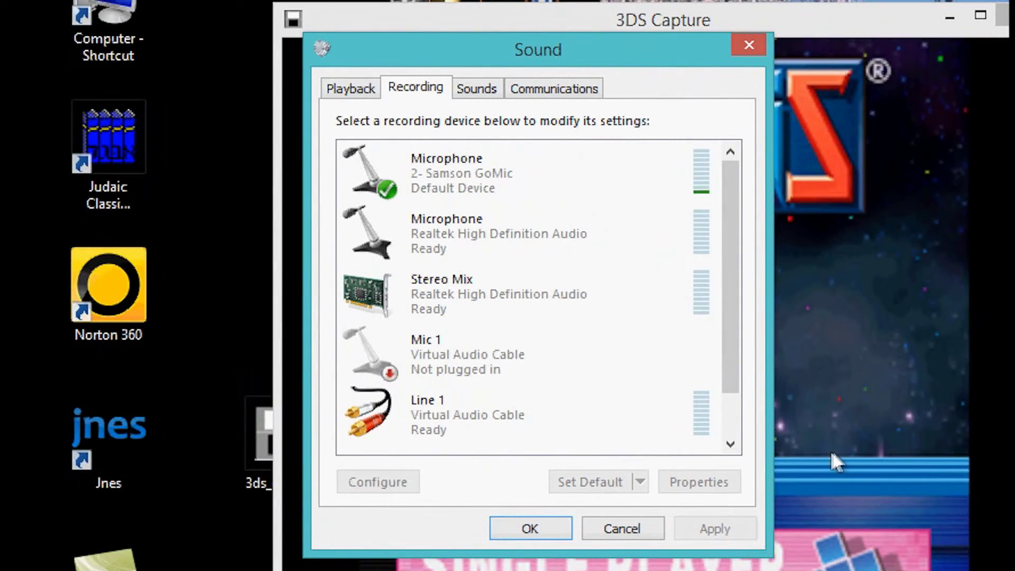
{"action": "left_click", "coordinate": [604, 293]}
{"action": "scroll", "coordinate": [606, 301], "scroll_direction": "down", "scroll_amount": 1}
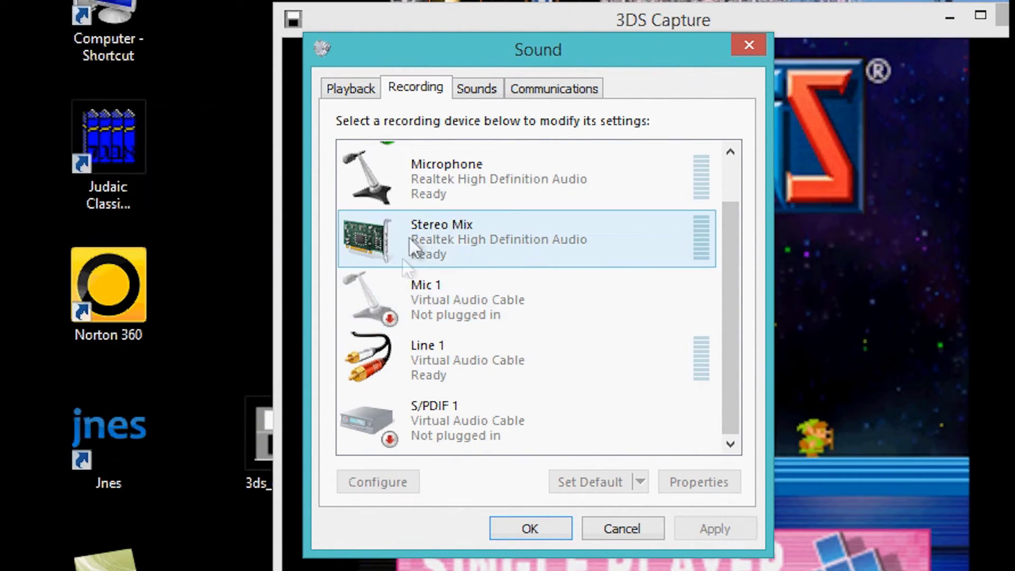
{"action": "right_click", "coordinate": [611, 304]}
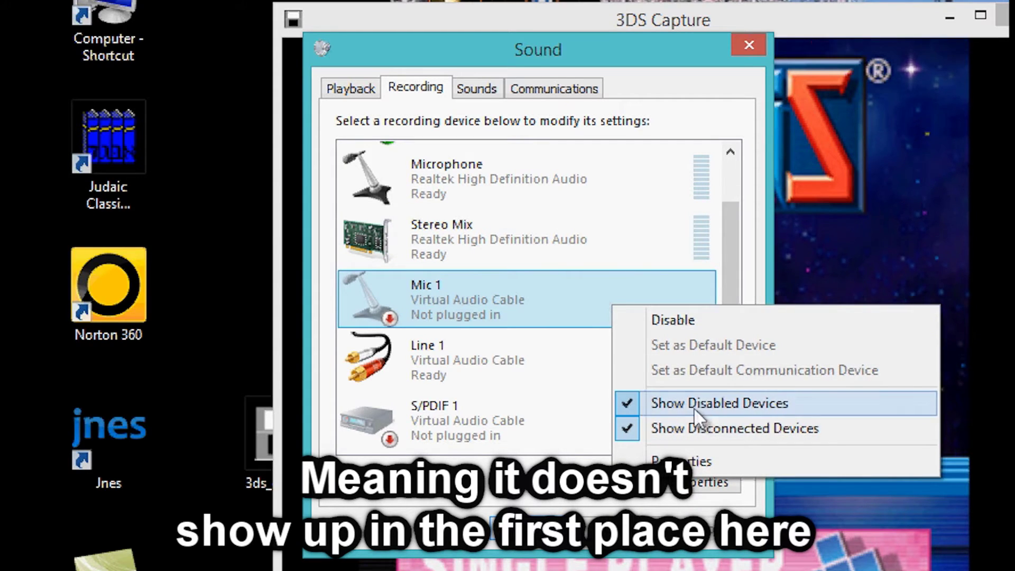
{"action": "left_click", "coordinate": [545, 254]}
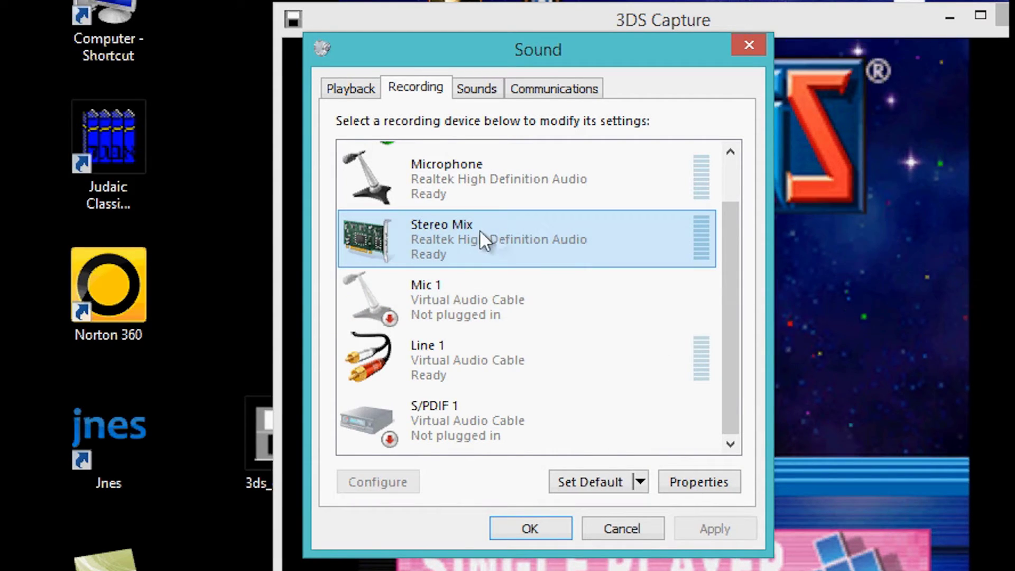
{"action": "right_click", "coordinate": [477, 231]}
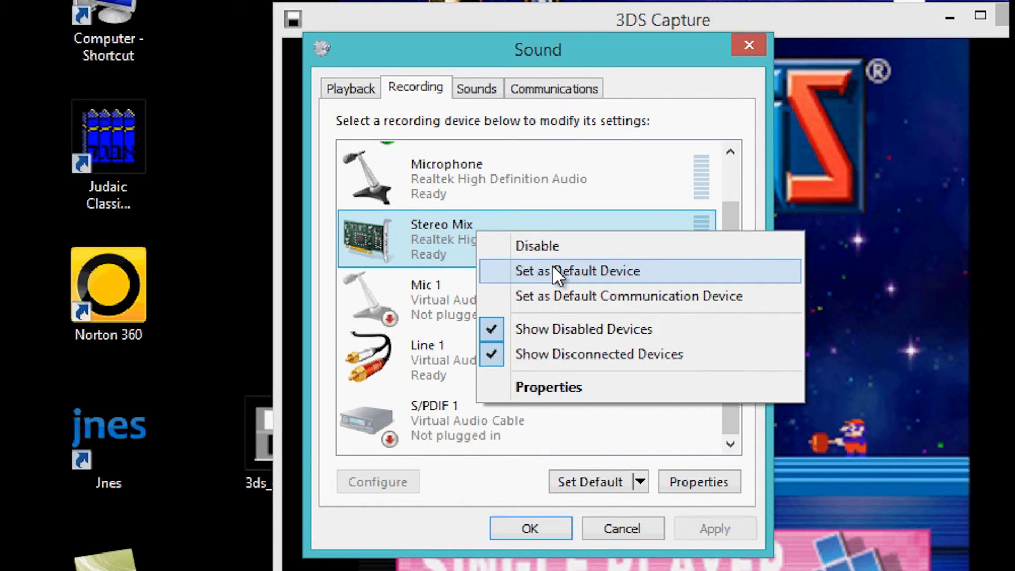
{"action": "left_click", "coordinate": [405, 233]}
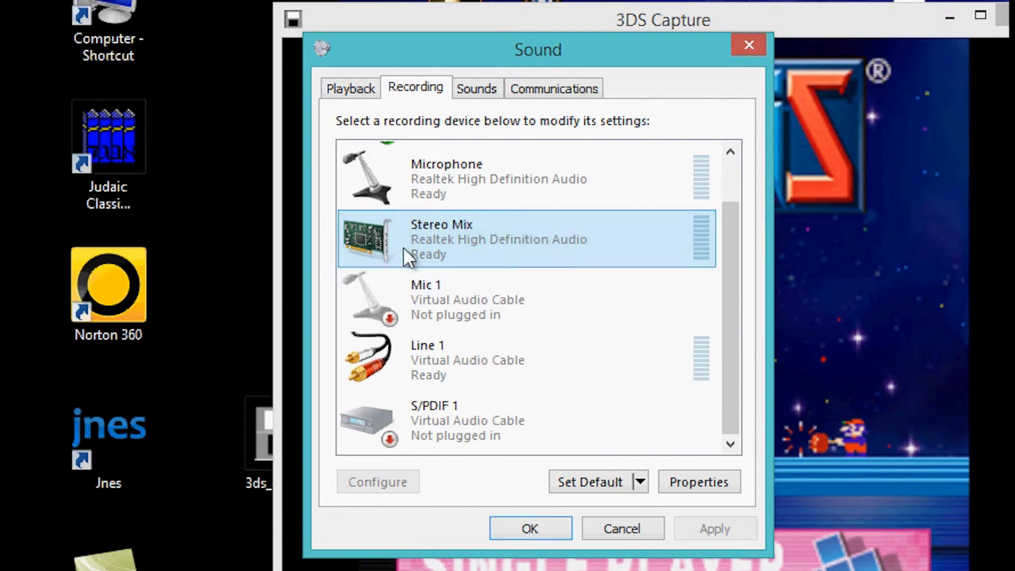
{"action": "left_click", "coordinate": [542, 526]}
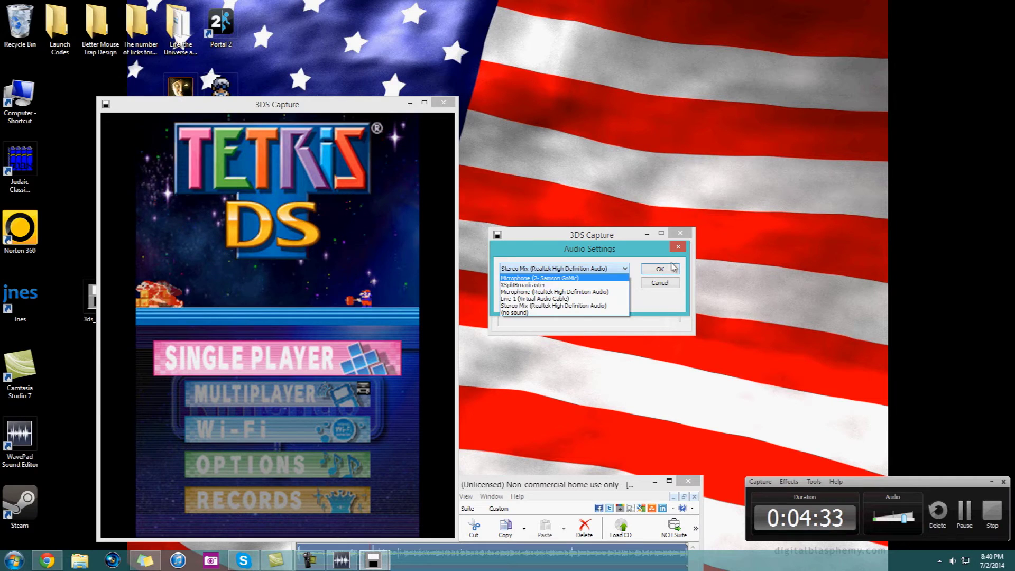
Confirm the audio settings with Stereo Mix (Realtek High Definition Audio) as the source.
{"action": "left_click", "coordinate": [560, 278]}
{"action": "left_click", "coordinate": [658, 268]}
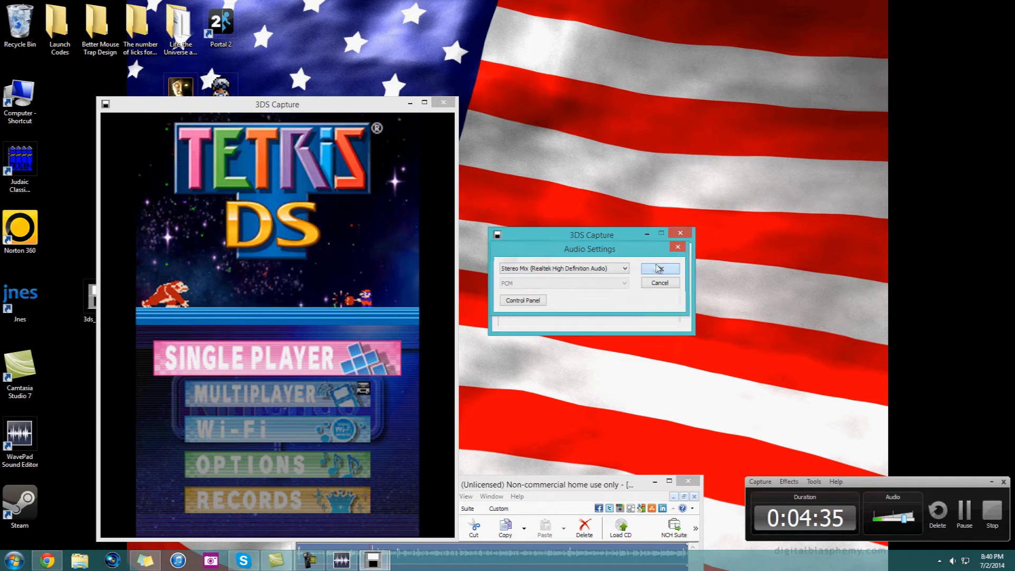
Record about 50 seconds of game footage, stop the recording, and close 3DS Capture.
{"action": "left_click", "coordinate": [519, 272]}
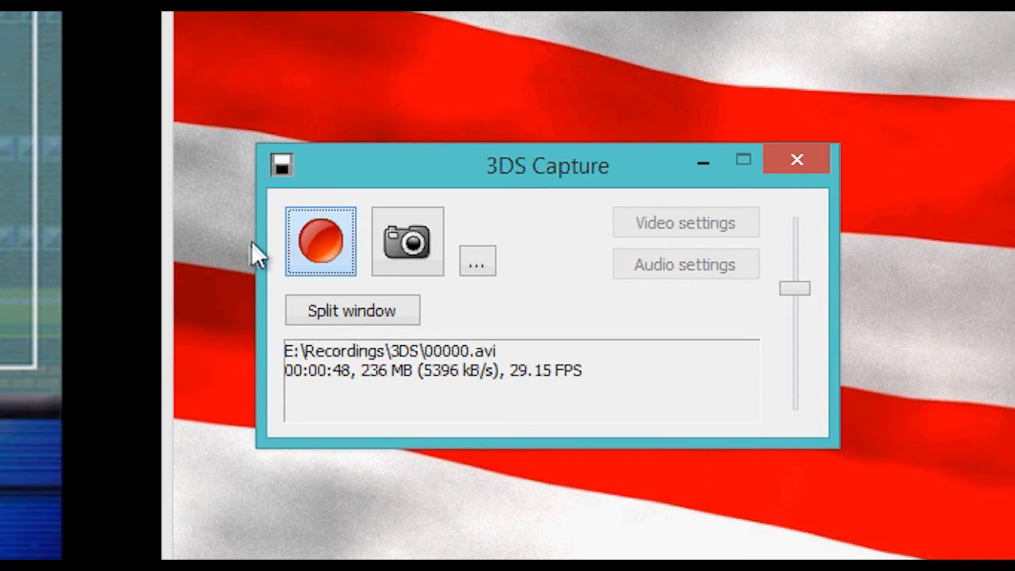
{"action": "left_click", "coordinate": [311, 249]}
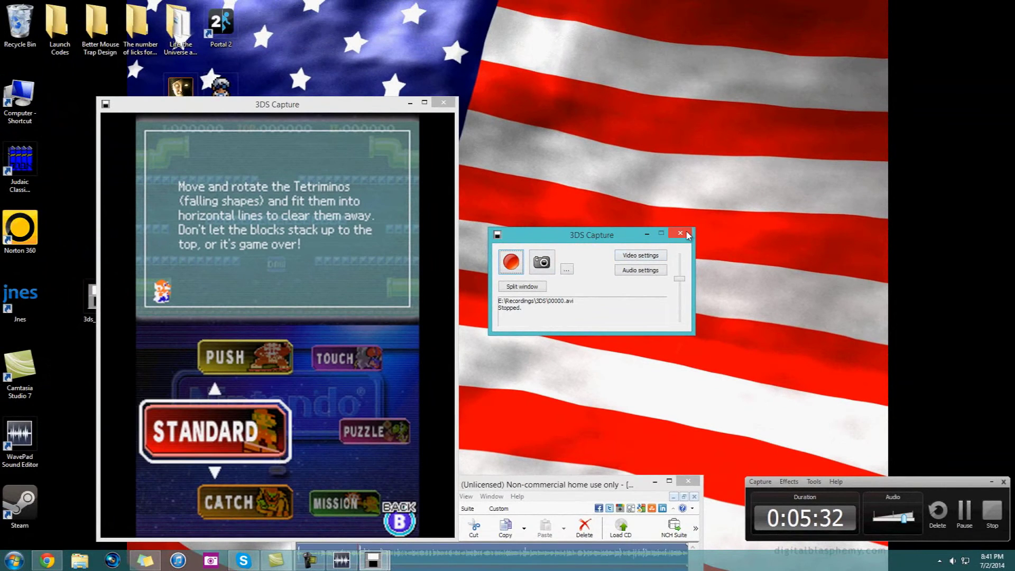
{"action": "left_click", "coordinate": [686, 234]}
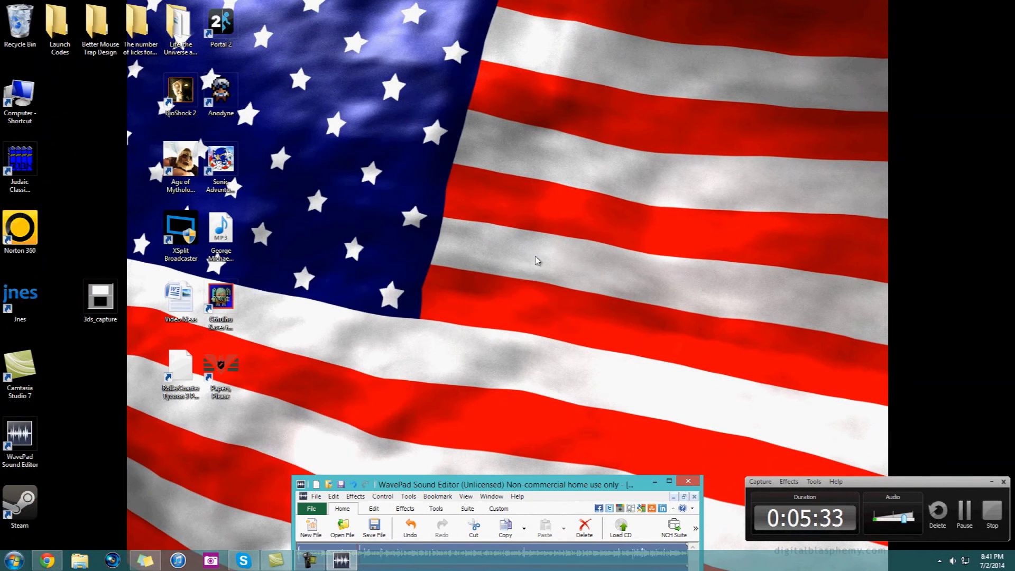
Switch to File Explorer, browse to Recordings\3DS on the E: drive, and play the 00000 video.
{"action": "left_click", "coordinate": [79, 561]}
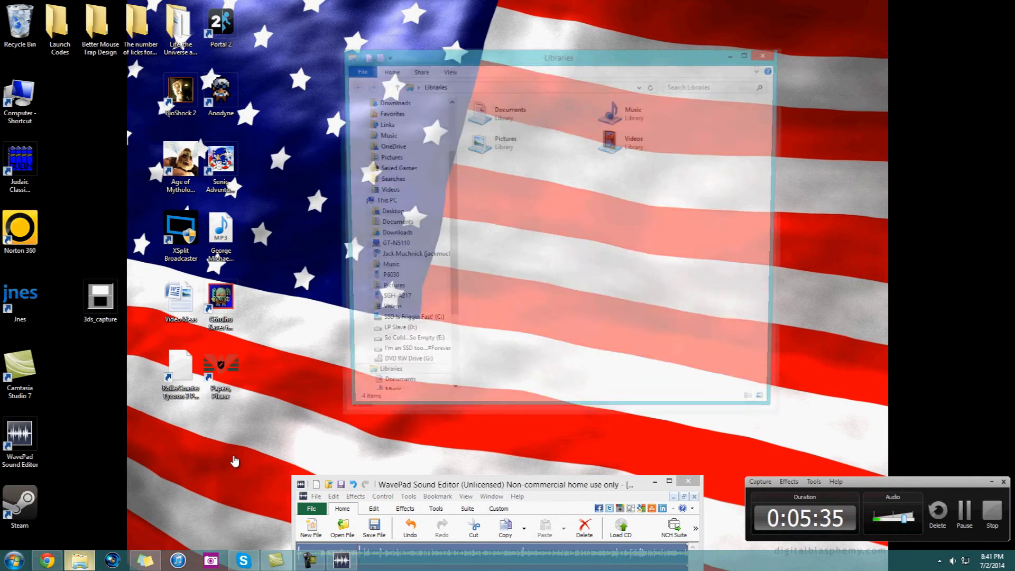
{"action": "left_click", "coordinate": [383, 348]}
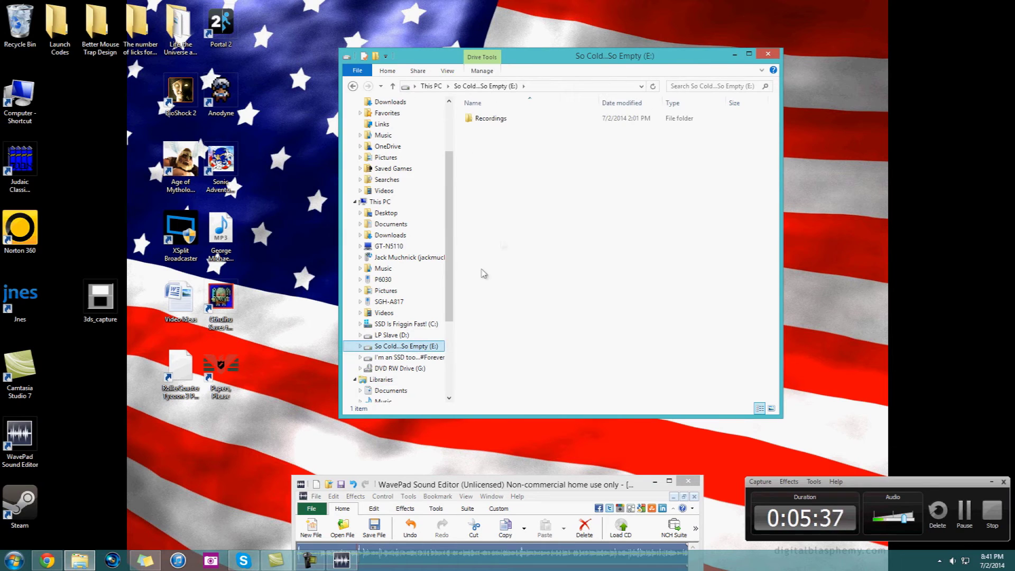
{"action": "double_click", "coordinate": [488, 122]}
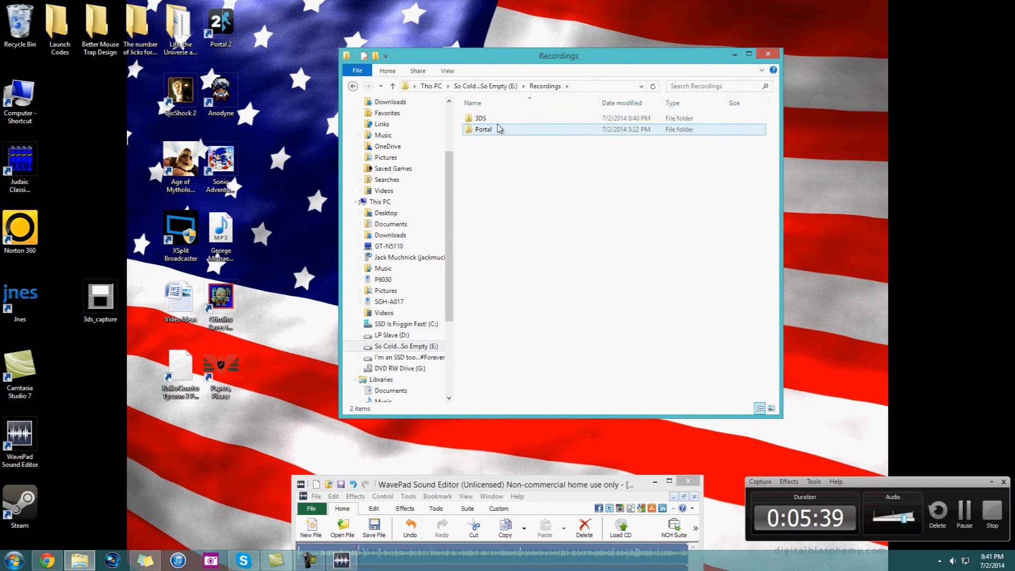
{"action": "double_click", "coordinate": [499, 128]}
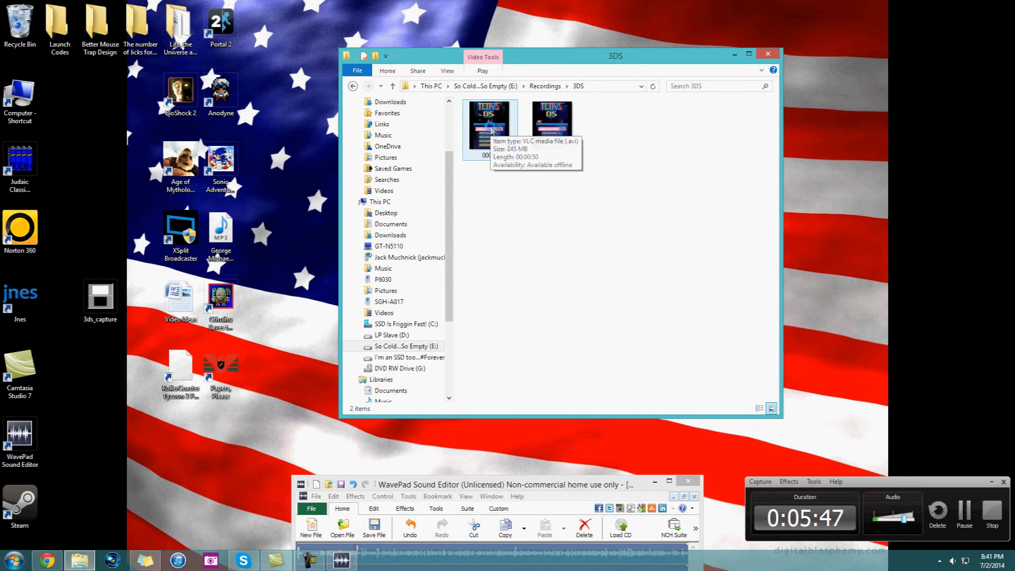
{"action": "double_click", "coordinate": [492, 131]}
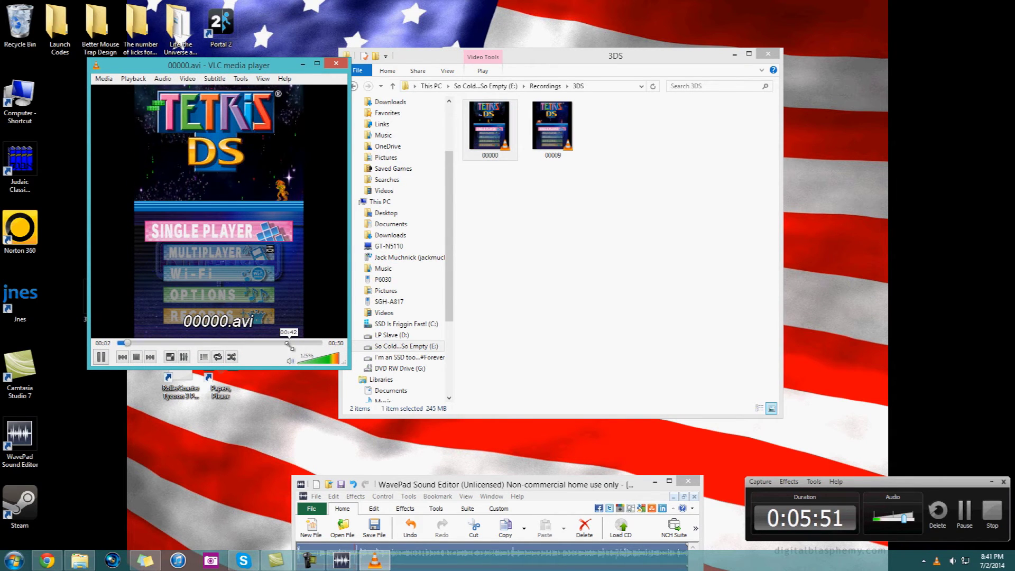
Enlarge the VLC player window and test the playback volume by lowering it to 35% and raising it to 200%.
{"action": "left_click_drag", "start_coordinate": [336, 377], "coordinate": [510, 482]}
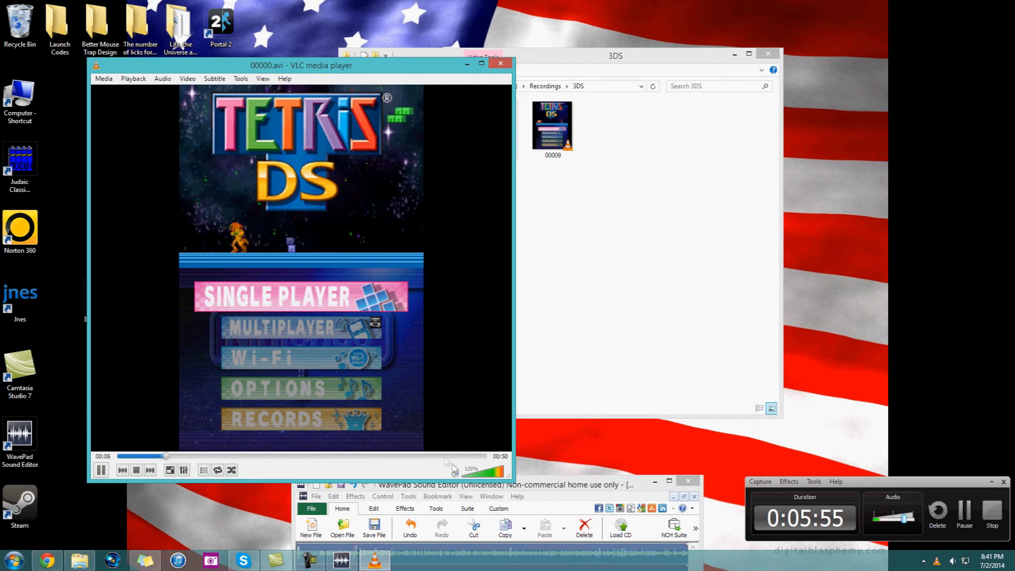
{"action": "scroll", "coordinate": [427, 403], "scroll_direction": "up", "scroll_amount": 2}
{"action": "scroll", "coordinate": [427, 403], "scroll_direction": "down", "scroll_amount": 6}
{"action": "scroll", "coordinate": [427, 403], "scroll_direction": "up", "scroll_amount": 4}
{"action": "scroll", "coordinate": [427, 403], "scroll_direction": "down", "scroll_amount": 20}
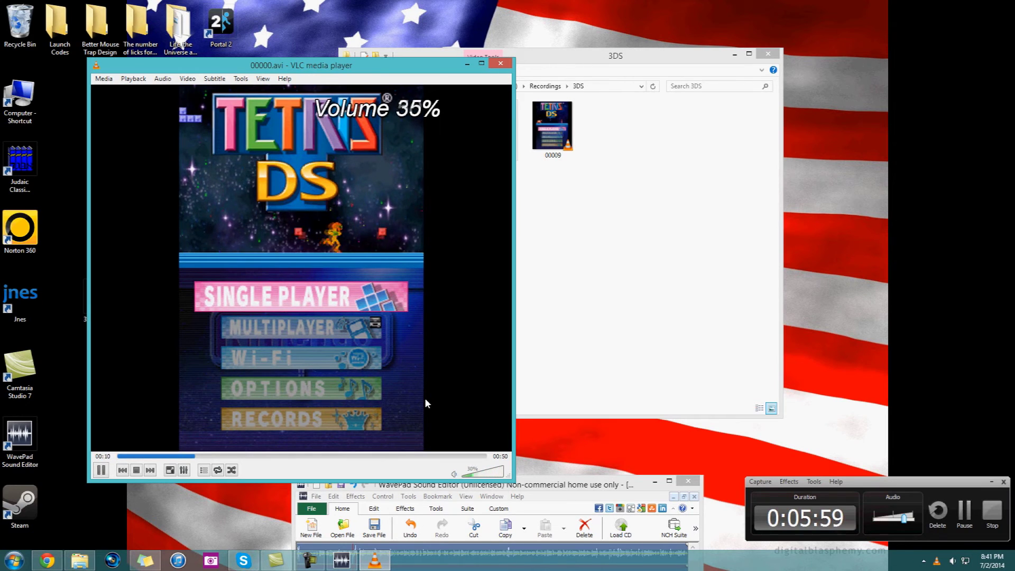
{"action": "scroll", "coordinate": [427, 403], "scroll_direction": "up", "scroll_amount": 20}
{"action": "scroll", "coordinate": [427, 404], "scroll_direction": "up", "scroll_amount": 20}
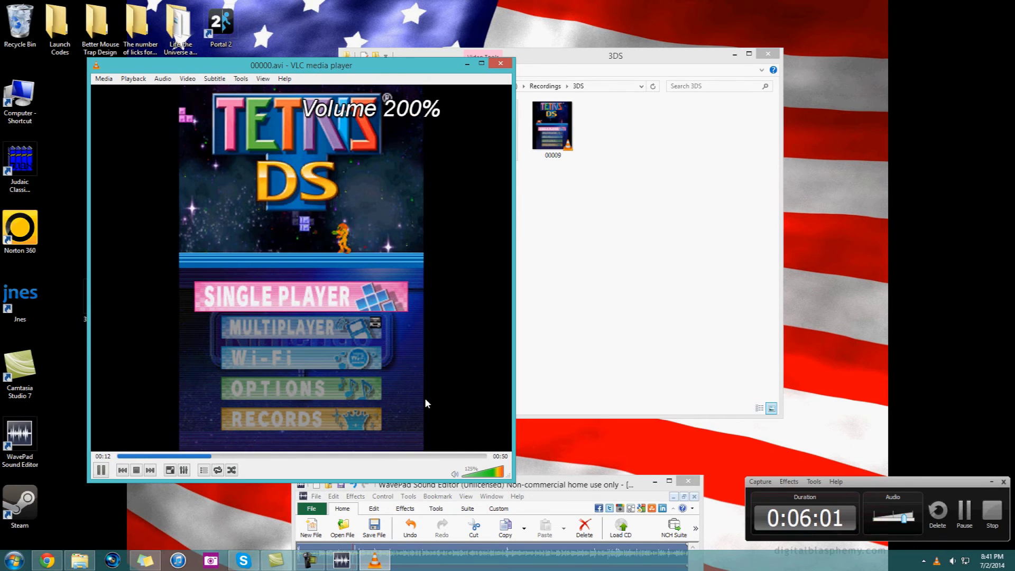
Lower the video's playback volume to 73%, then raise it through 91% and 100% to above 100%.
{"action": "left_click", "coordinate": [491, 474]}
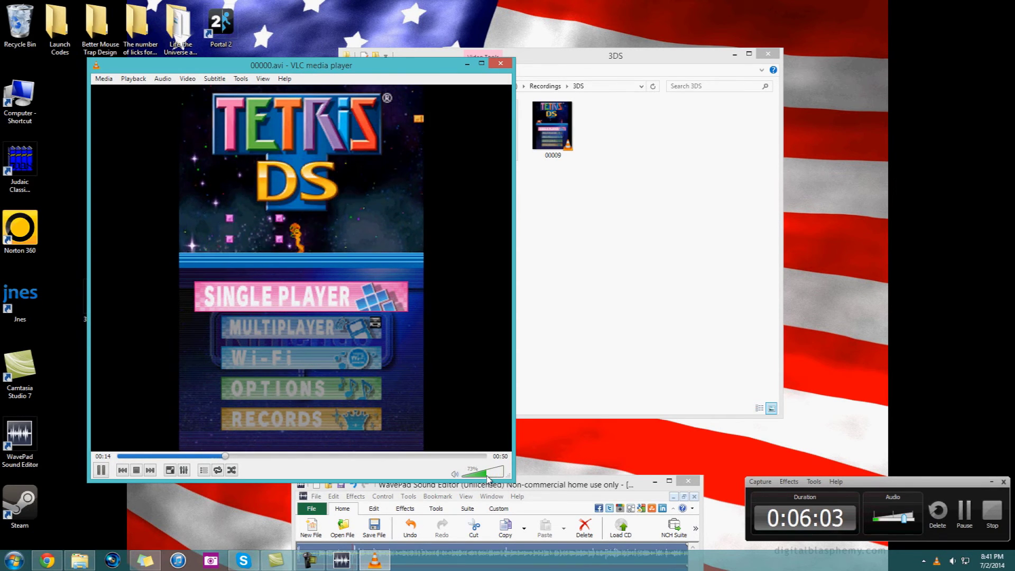
{"action": "left_click", "coordinate": [494, 474]}
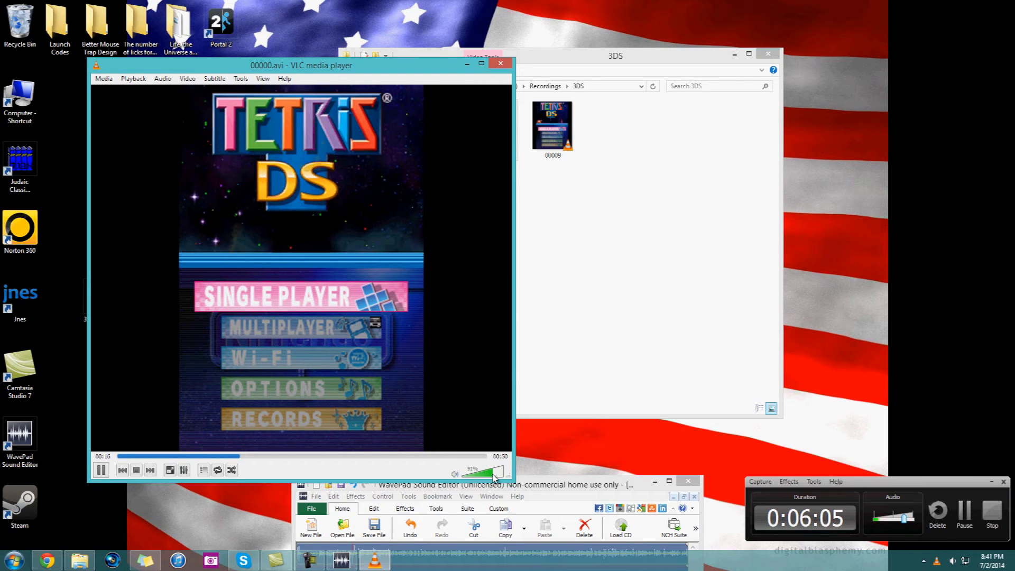
{"action": "left_click", "coordinate": [495, 474]}
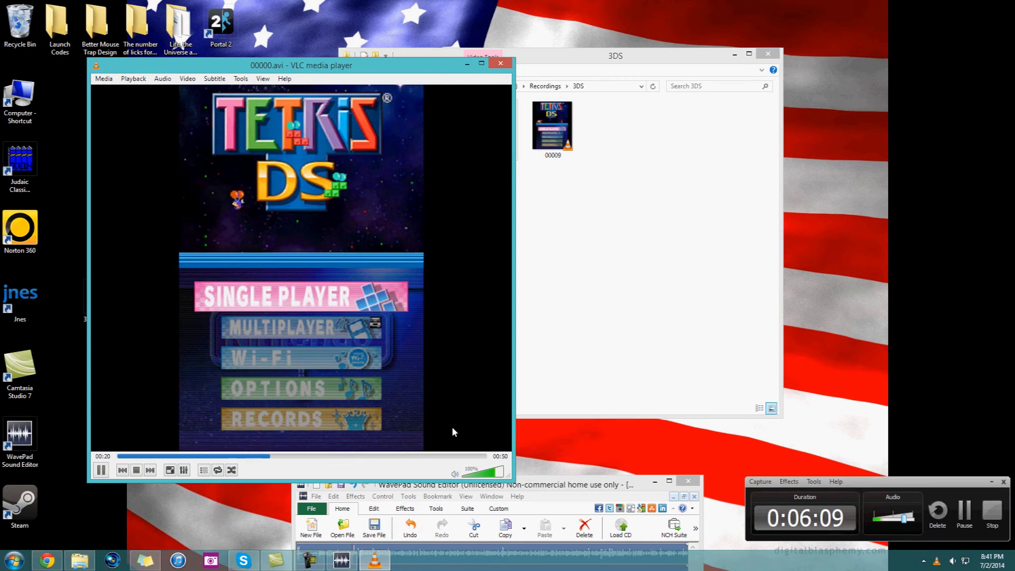
{"action": "scroll", "coordinate": [452, 430], "scroll_direction": "up", "scroll_amount": 5}
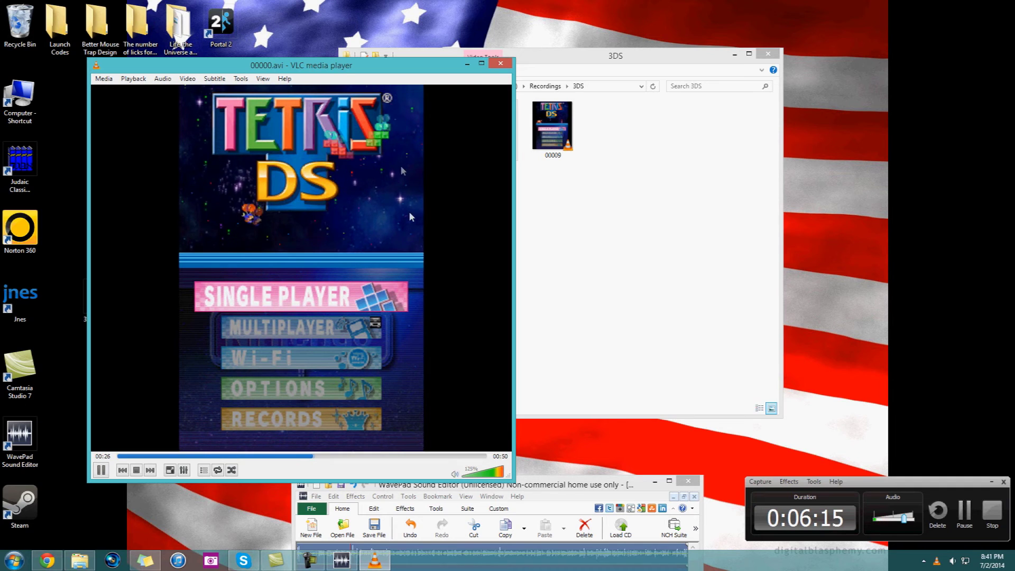
Close the video player and the 3DS recordings folder window.
{"action": "left_click", "coordinate": [500, 63]}
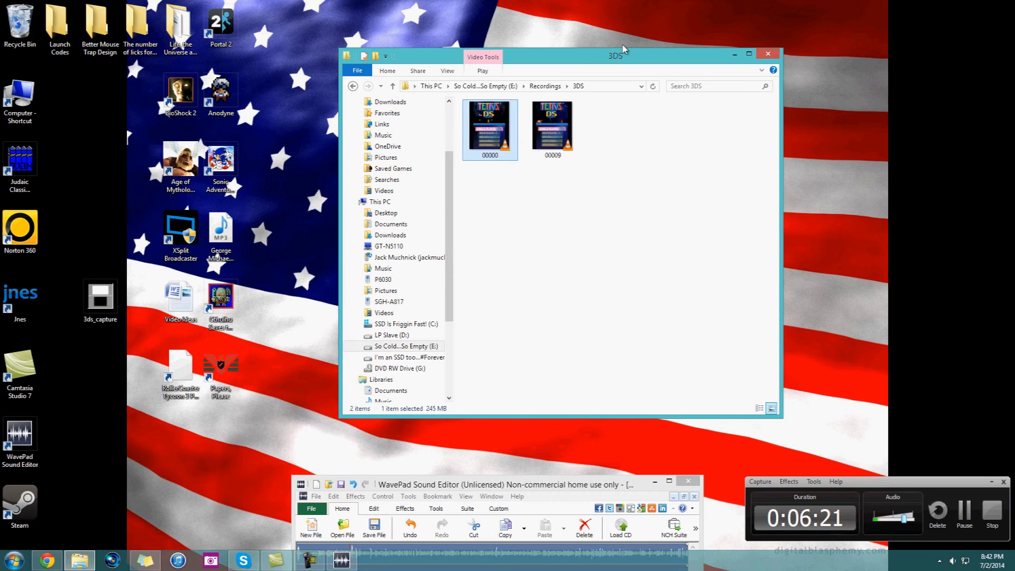
{"action": "left_click", "coordinate": [767, 56]}
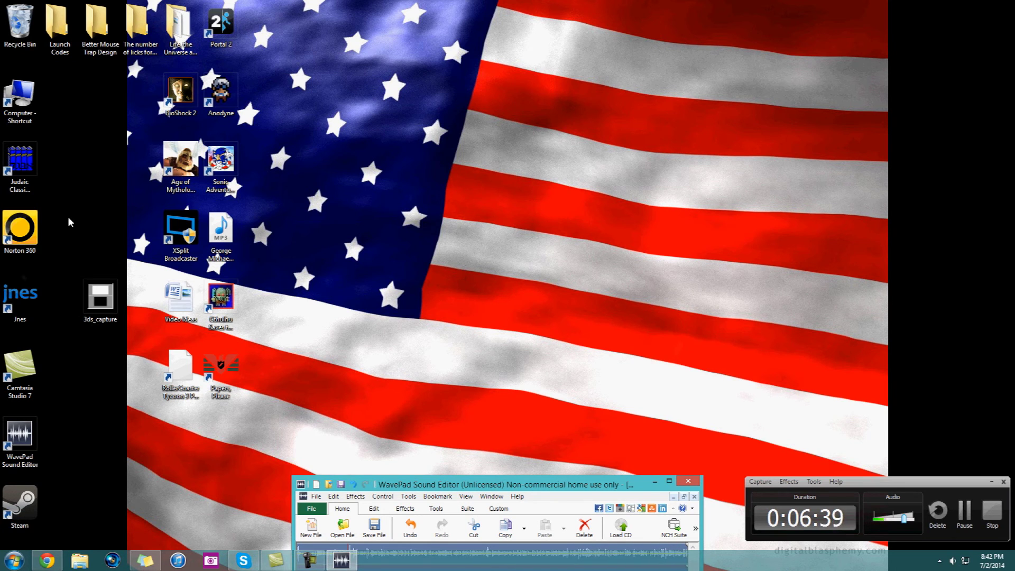
Reopen 3DS Capture from the desktop and raise its volume slider to nearly the maximum.
{"action": "double_click", "coordinate": [89, 305]}
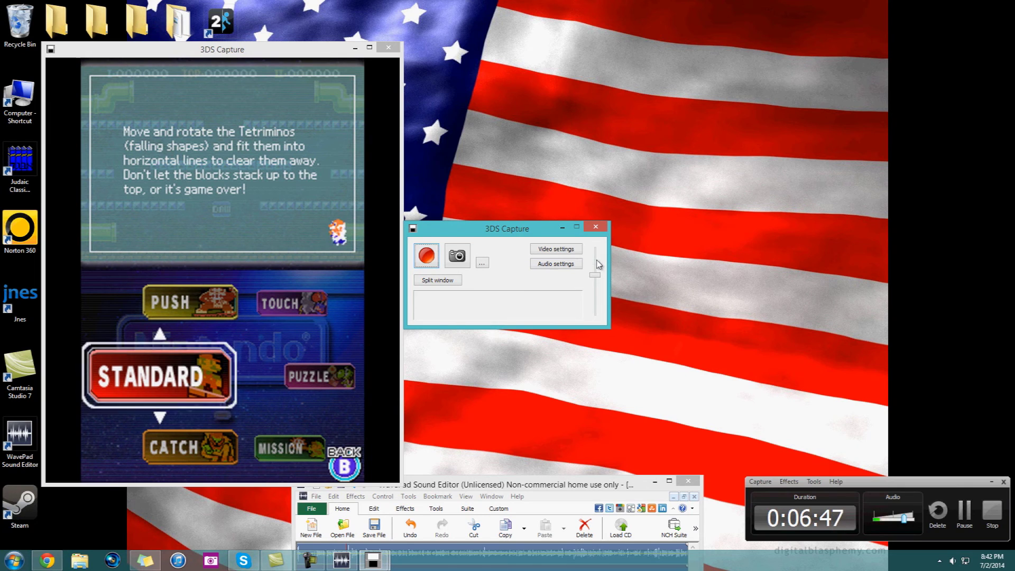
{"action": "left_click_drag", "start_coordinate": [598, 259], "coordinate": [597, 242]}
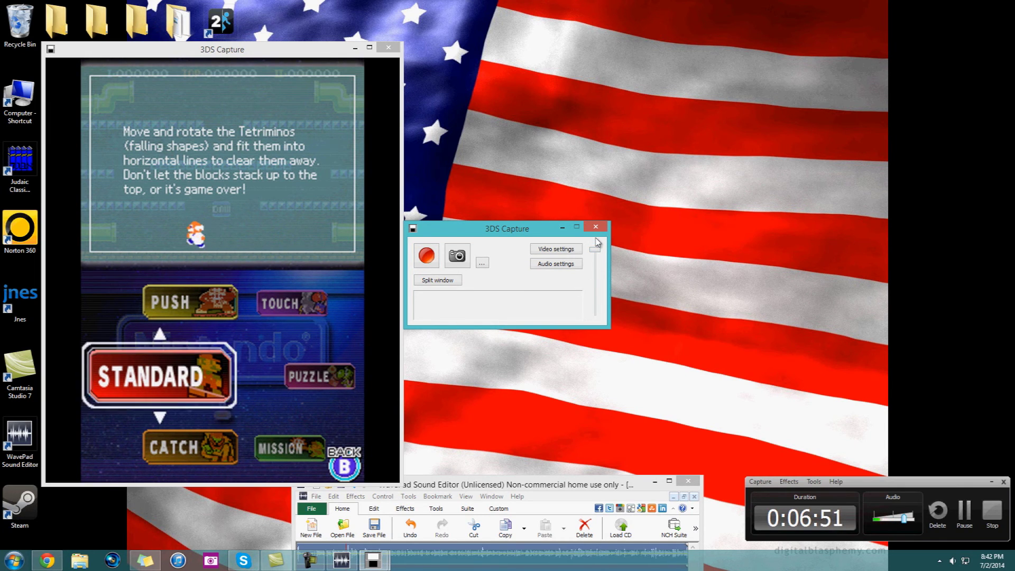